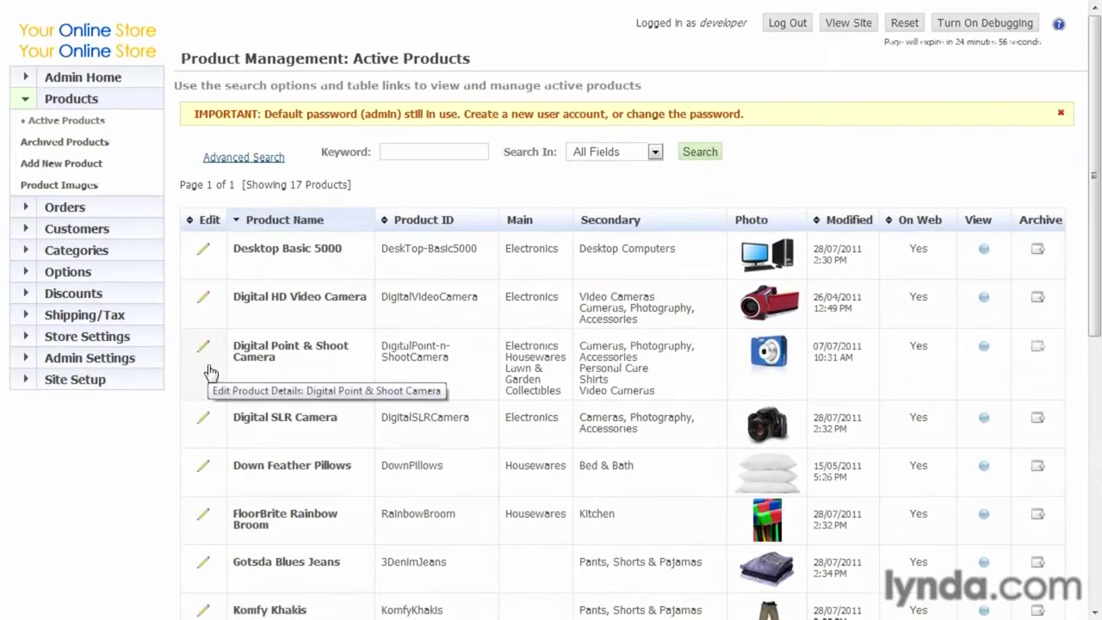
- Open the Digital Point & Shoot Camera's product details and scroll through its Product Options
click(204, 346)
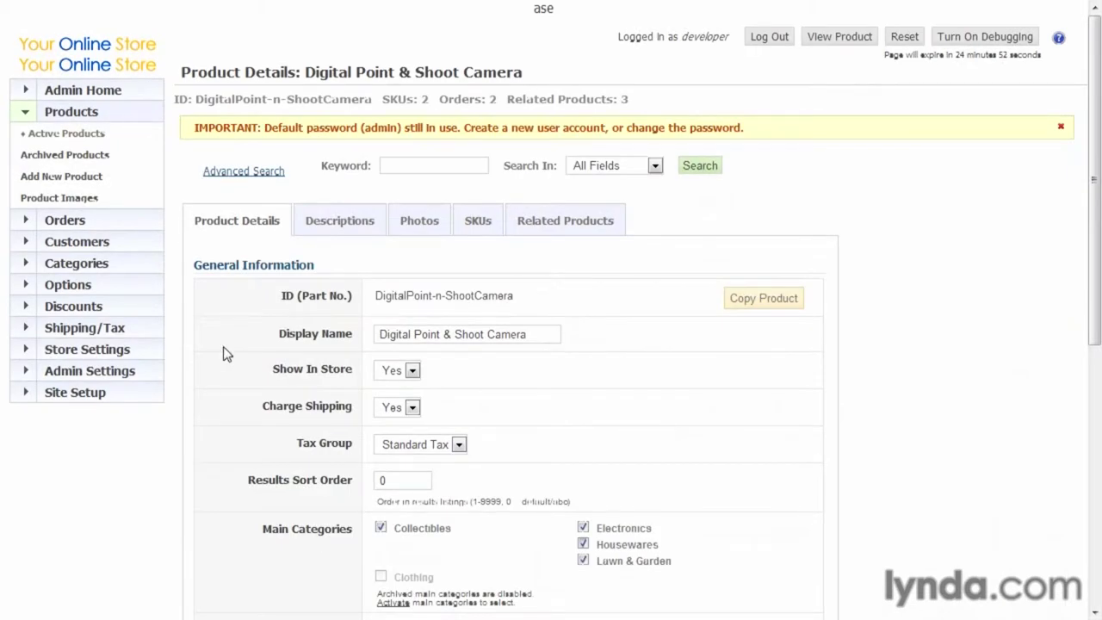
scroll(223, 348, down, 5)
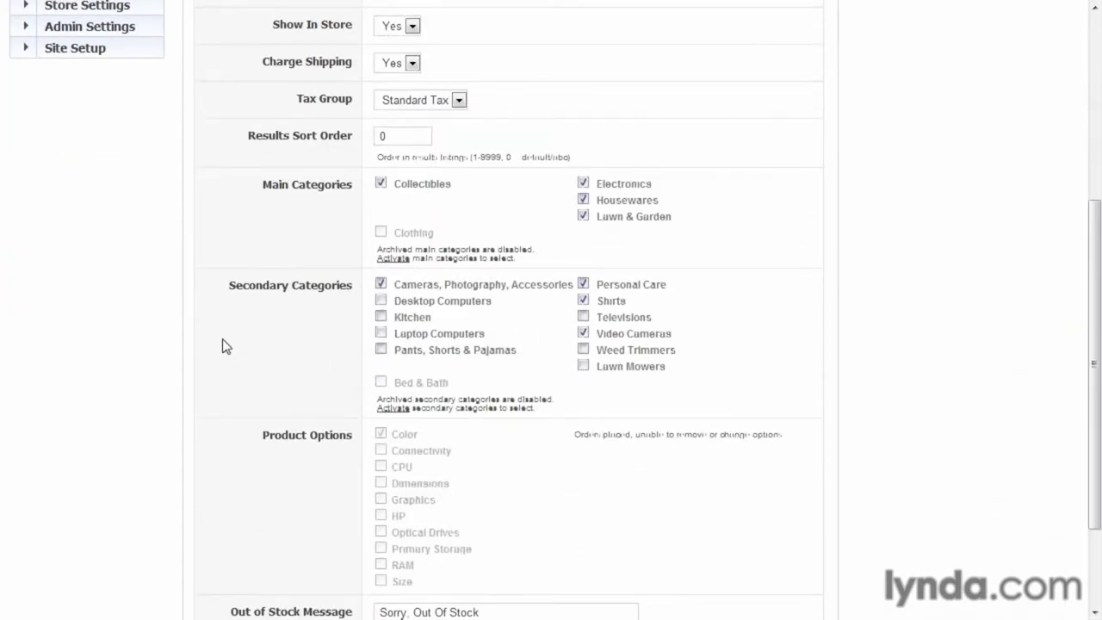
scroll(222, 346, down, 2)
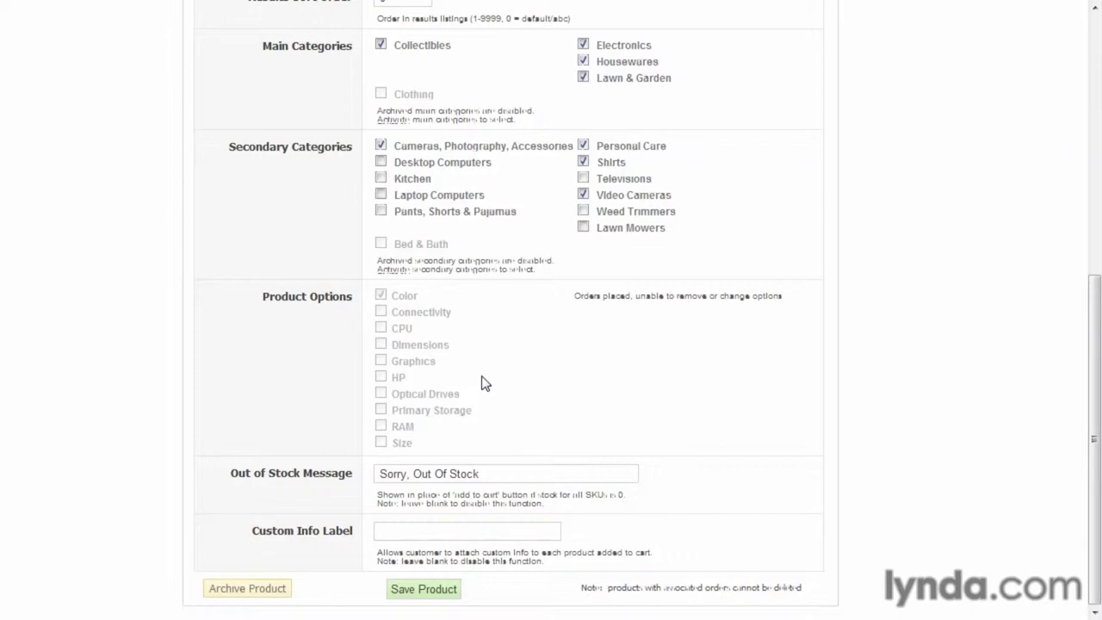
scroll(482, 383, up, 5)
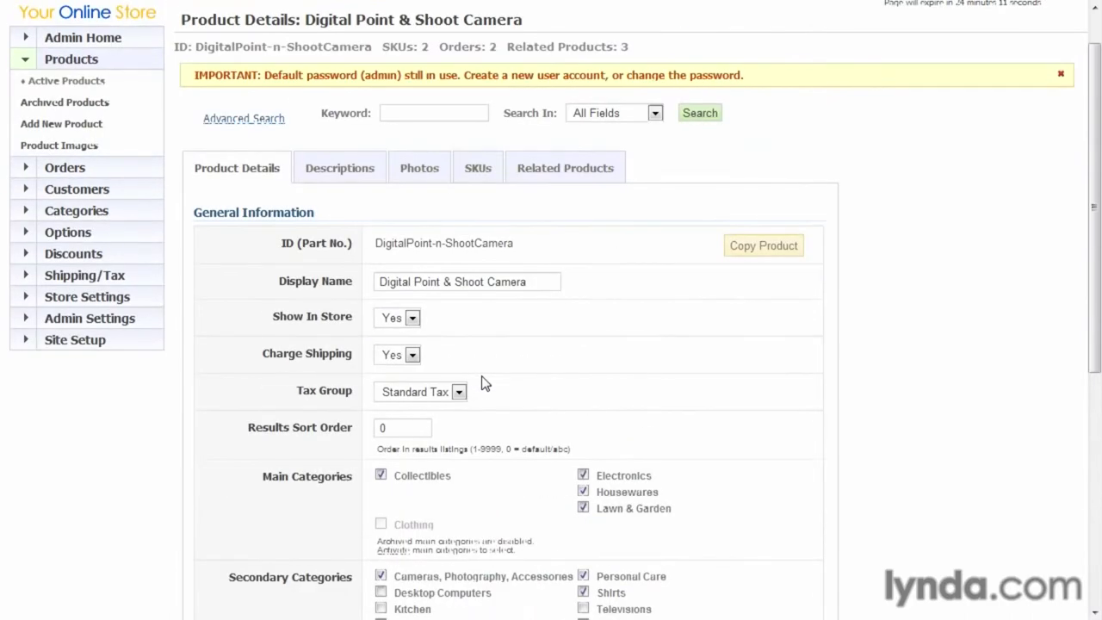
- Go to the store's option groups and open the Color group's options
click(95, 237)
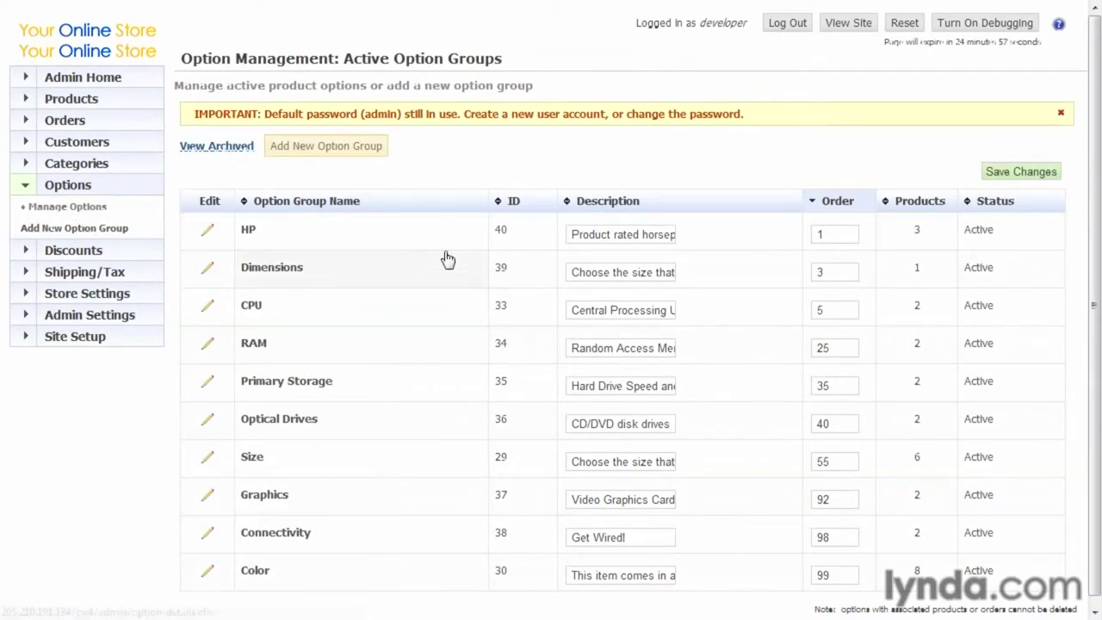
scroll(448, 261, down, 1)
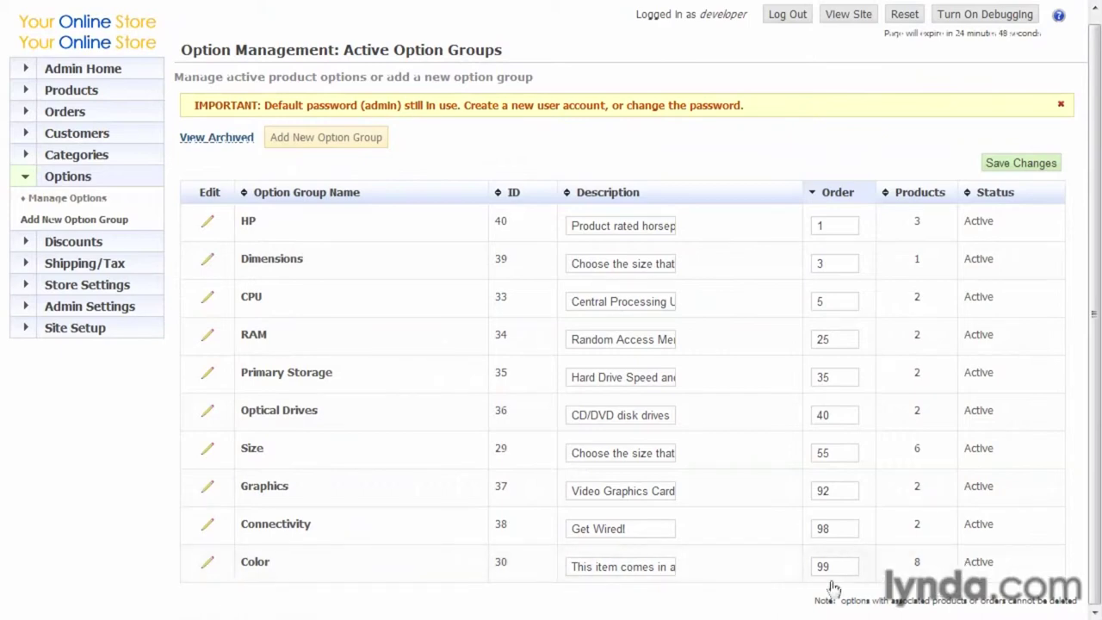
click(210, 563)
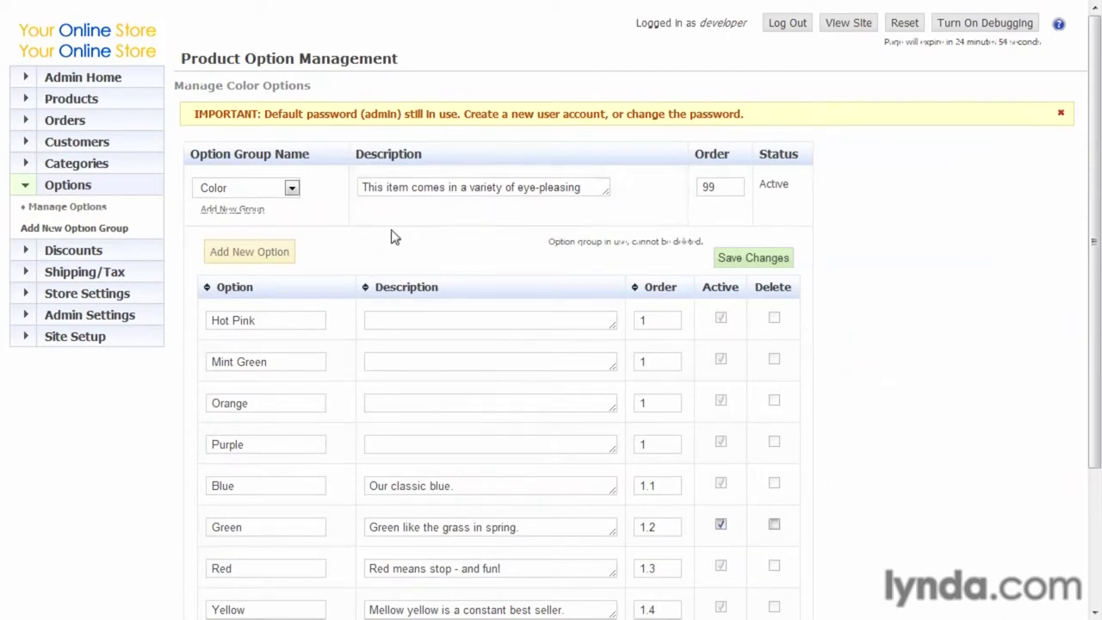
scroll(400, 263, down, 4)
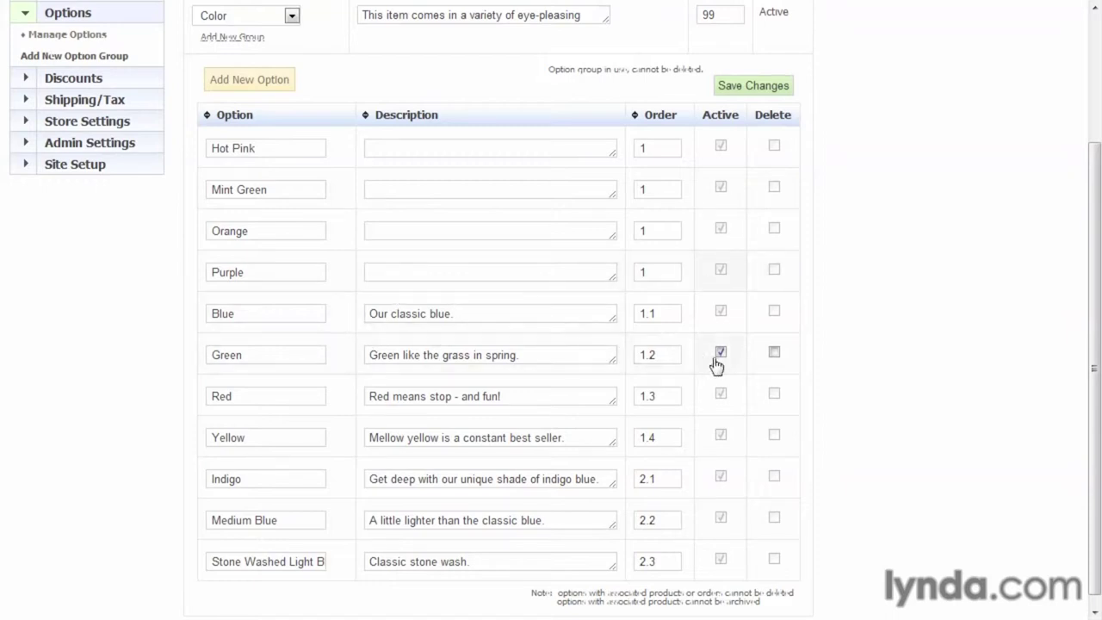
- Mark the Green option for deletion and save the changes
click(774, 353)
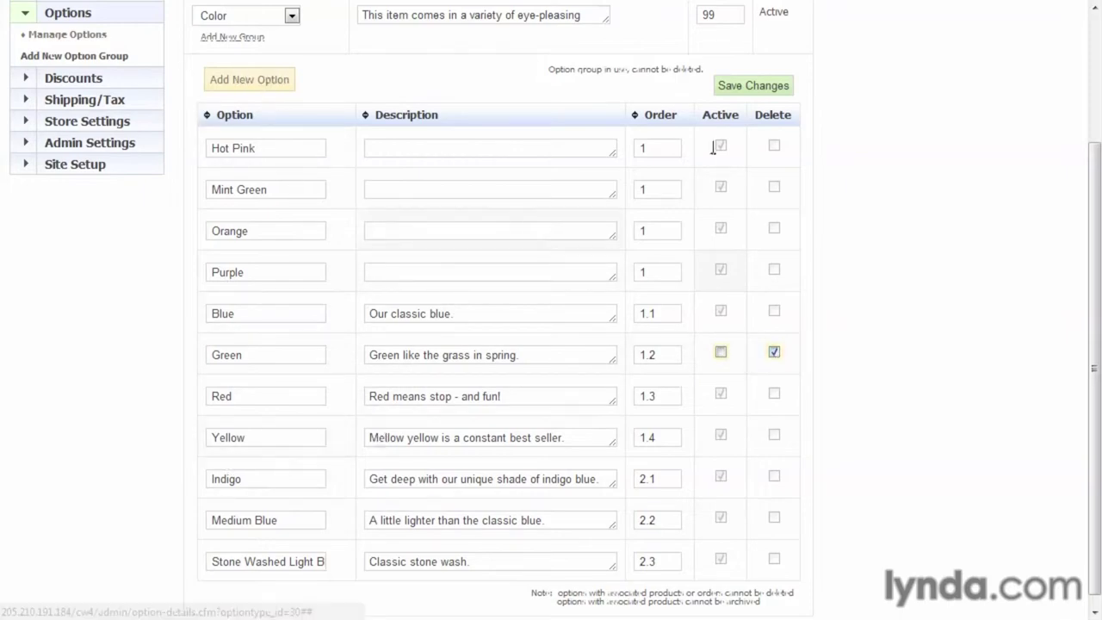
click(769, 86)
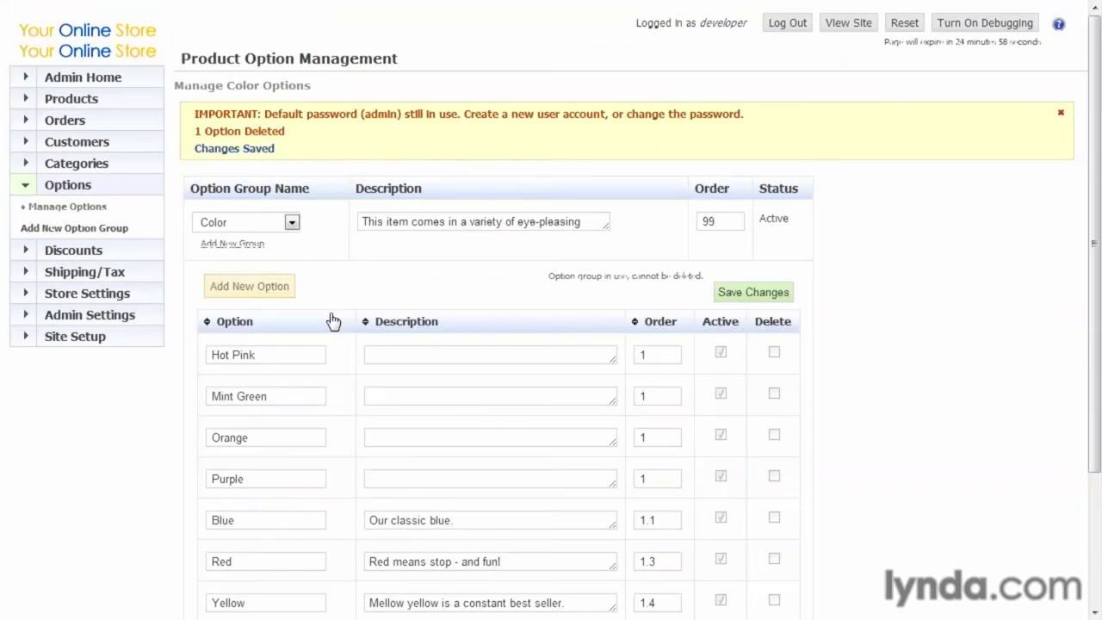
scroll(334, 320, down, 2)
scroll(334, 322, up, 1)
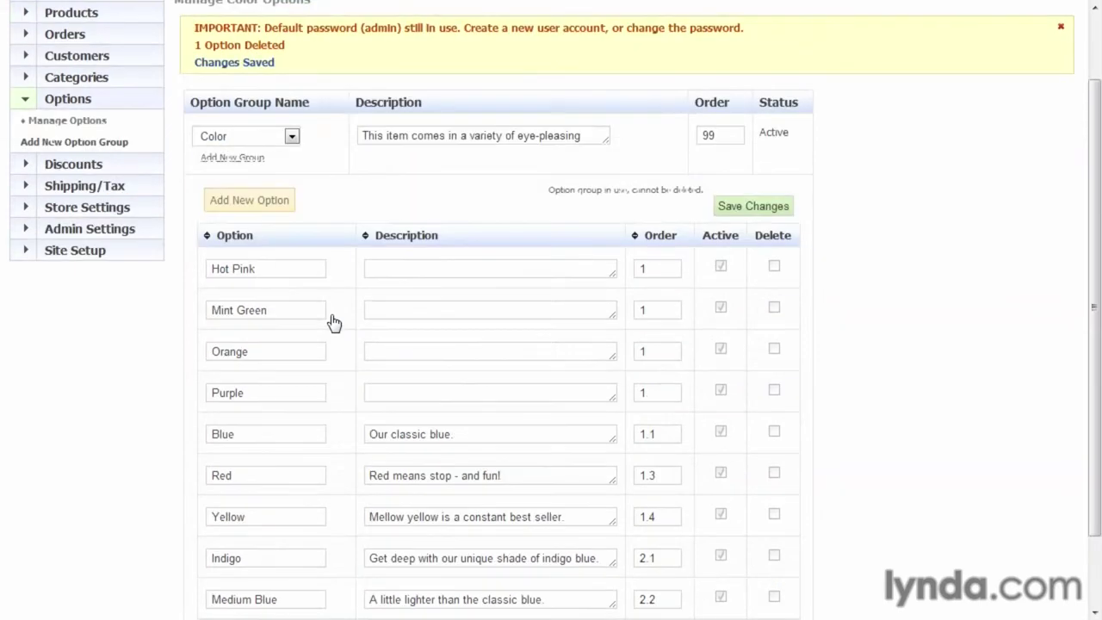
- Add a new Color option named 'green' with the description 'color green'
click(256, 202)
click(237, 254)
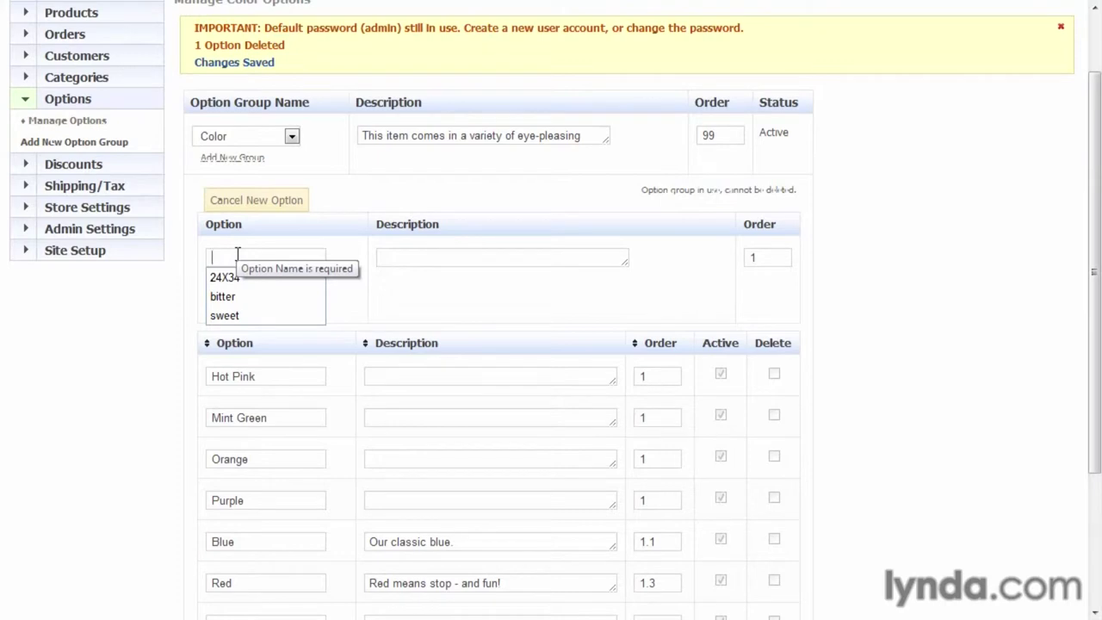
text(green)
click(379, 257)
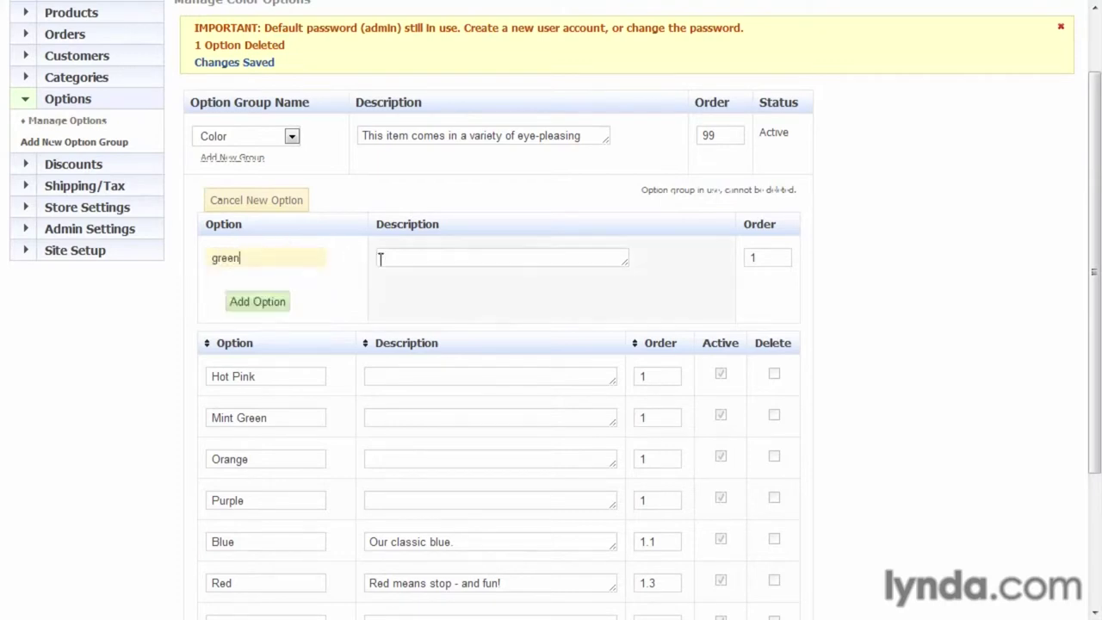
text(color green)
key(ctrl+a)
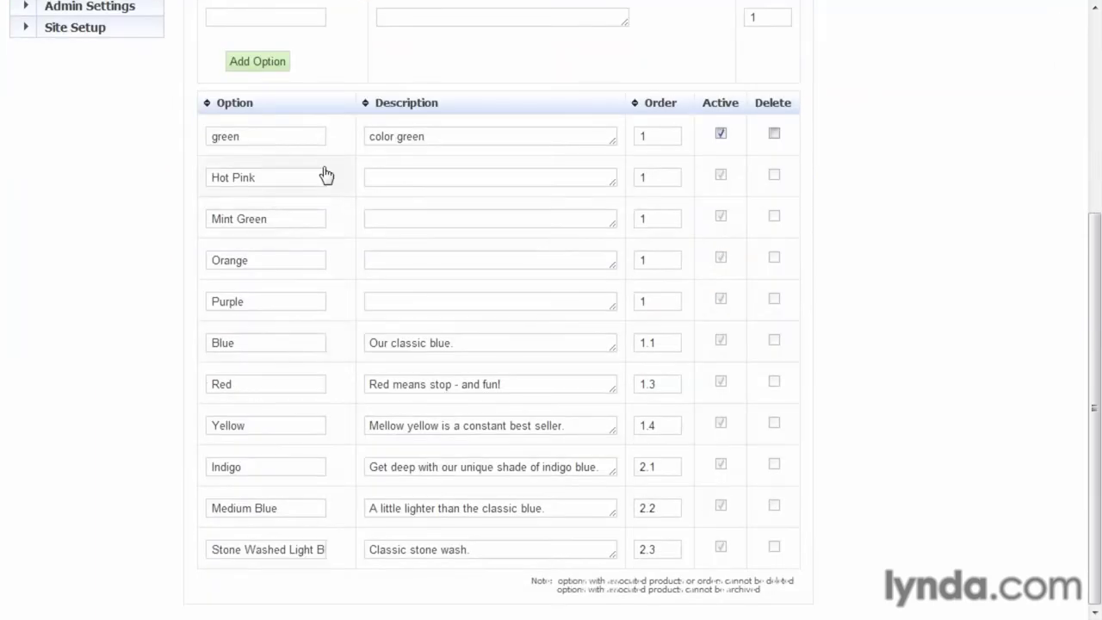
scroll(326, 175, up, 3)
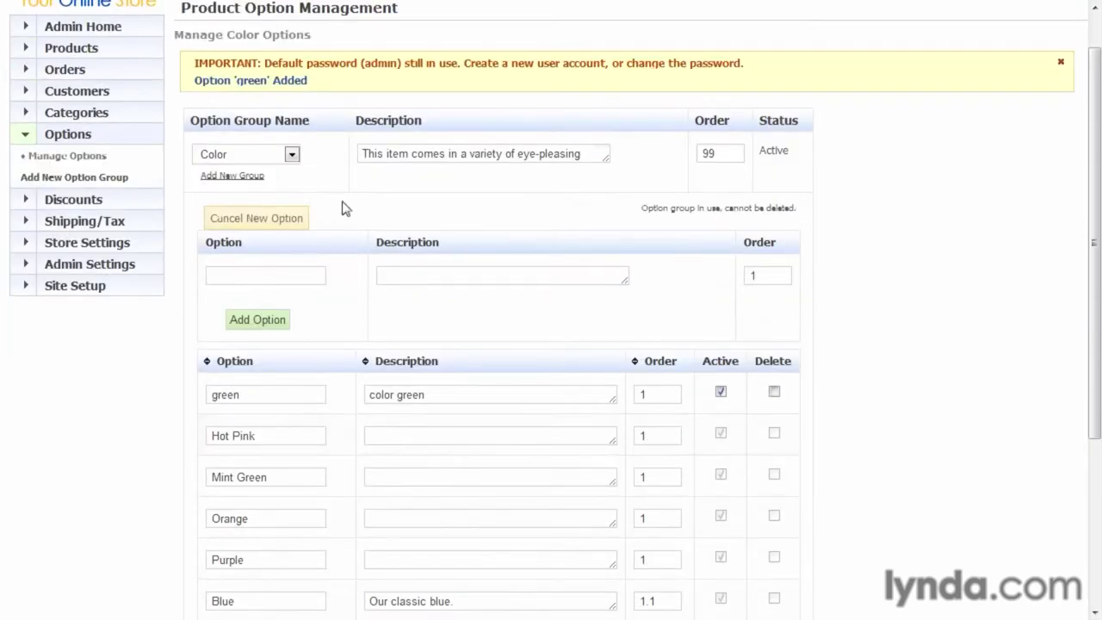
- Create a new option group named 'Flavor' with the description 'yum'
click(116, 178)
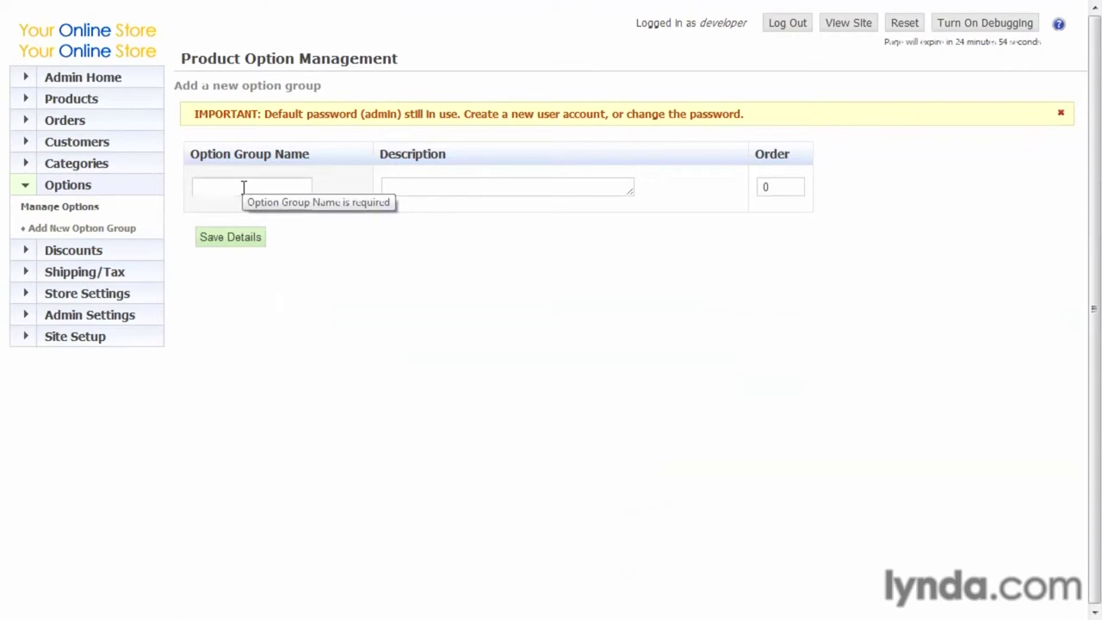
text(Flavor)
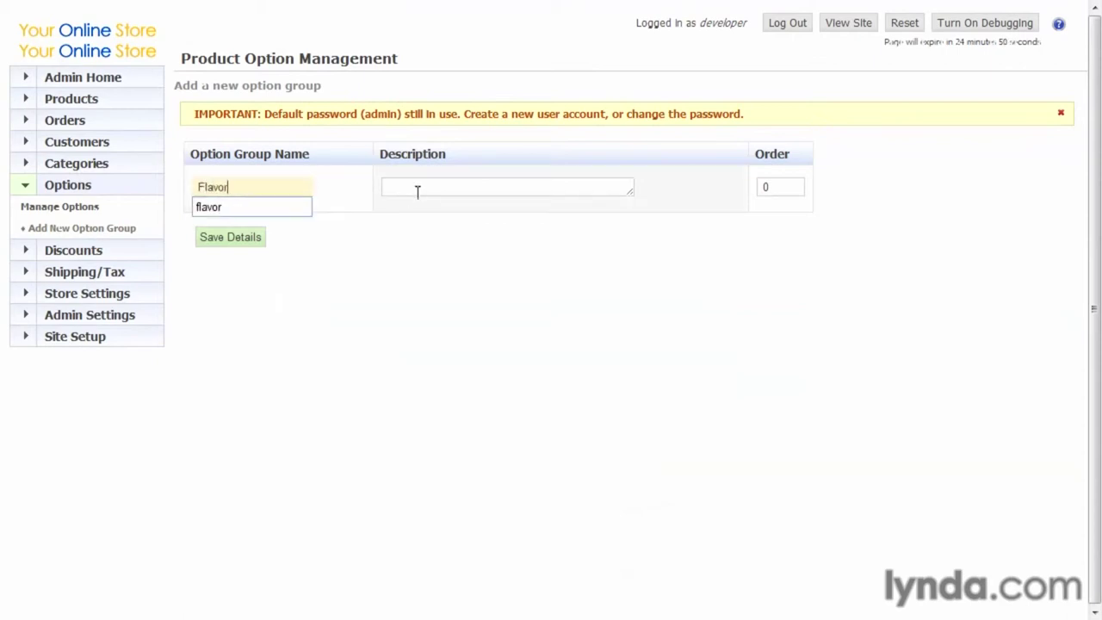
click(425, 187)
text(yum)
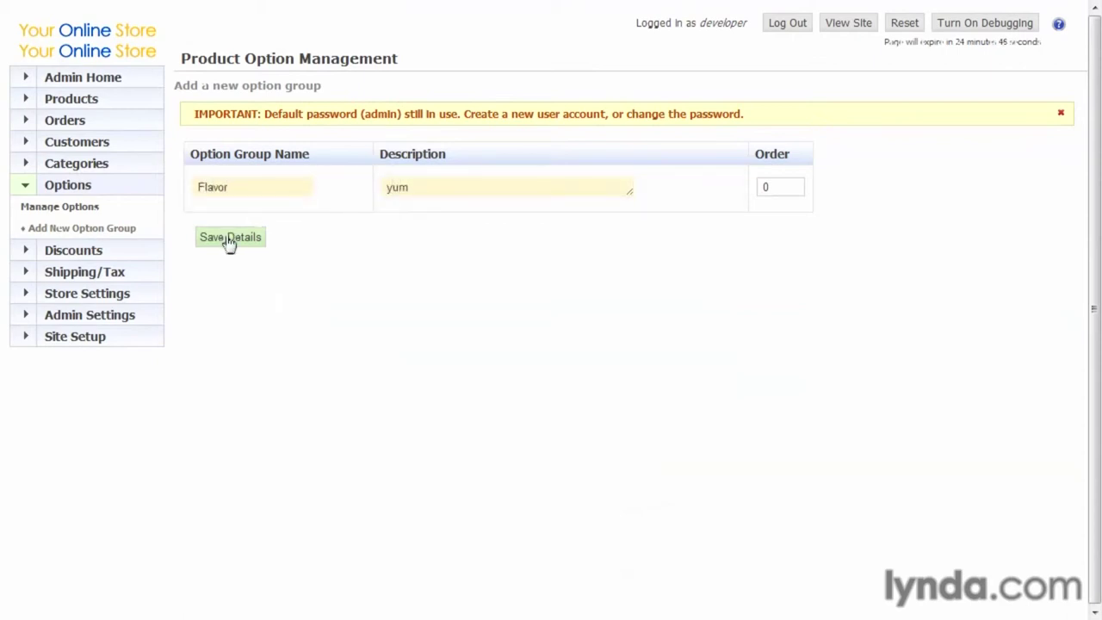
click(229, 240)
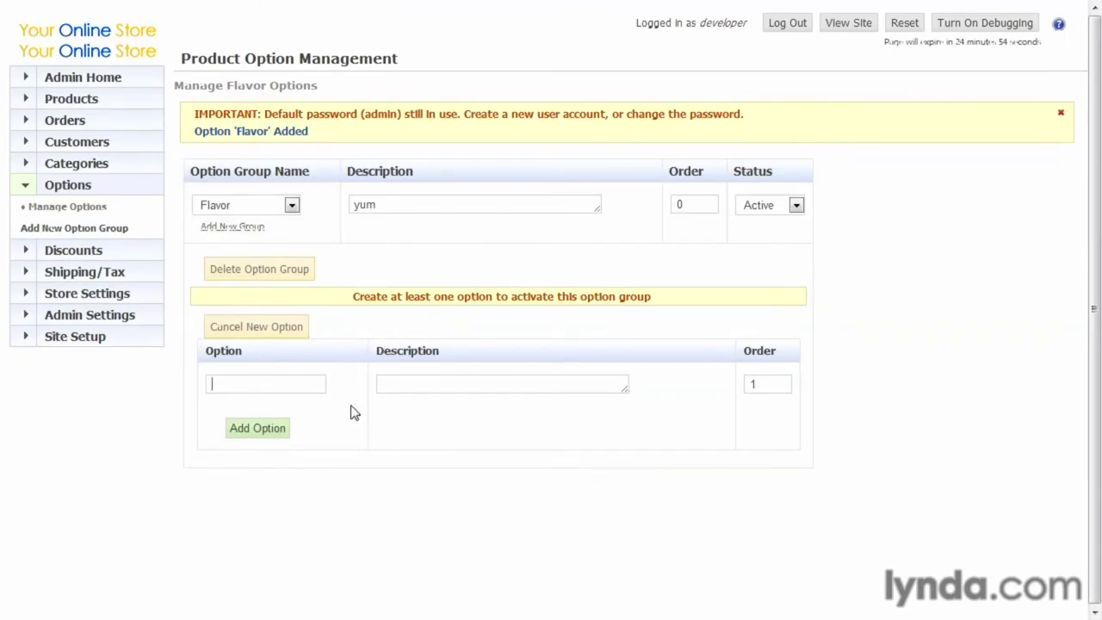
- Add 'sweet' and 'bitter' as options of the Flavor group
click(246, 386)
text(sweet)
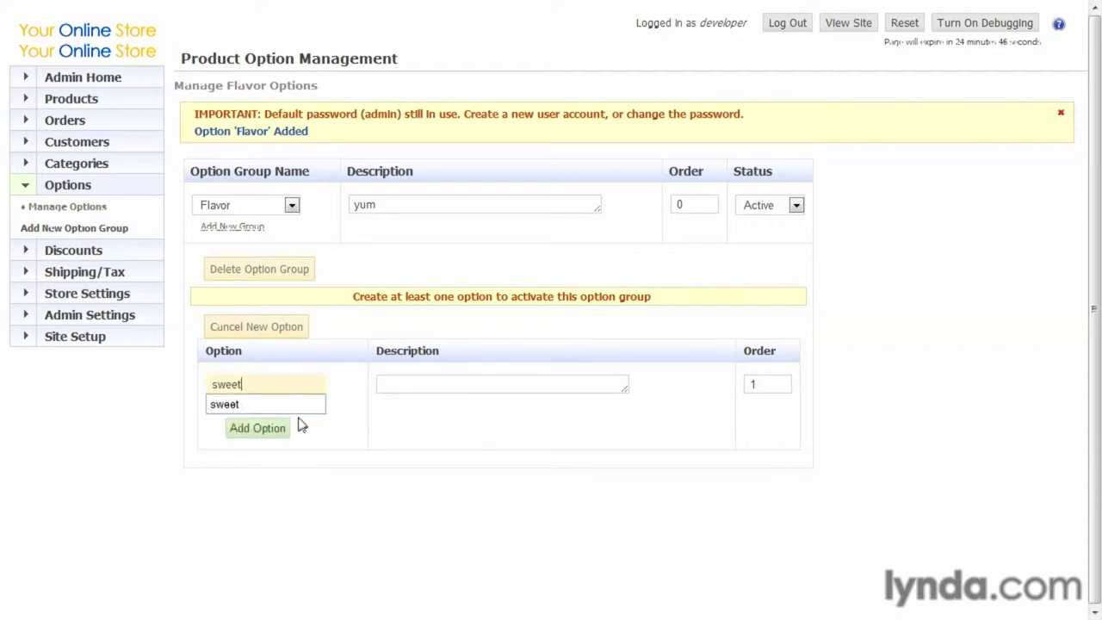
click(277, 436)
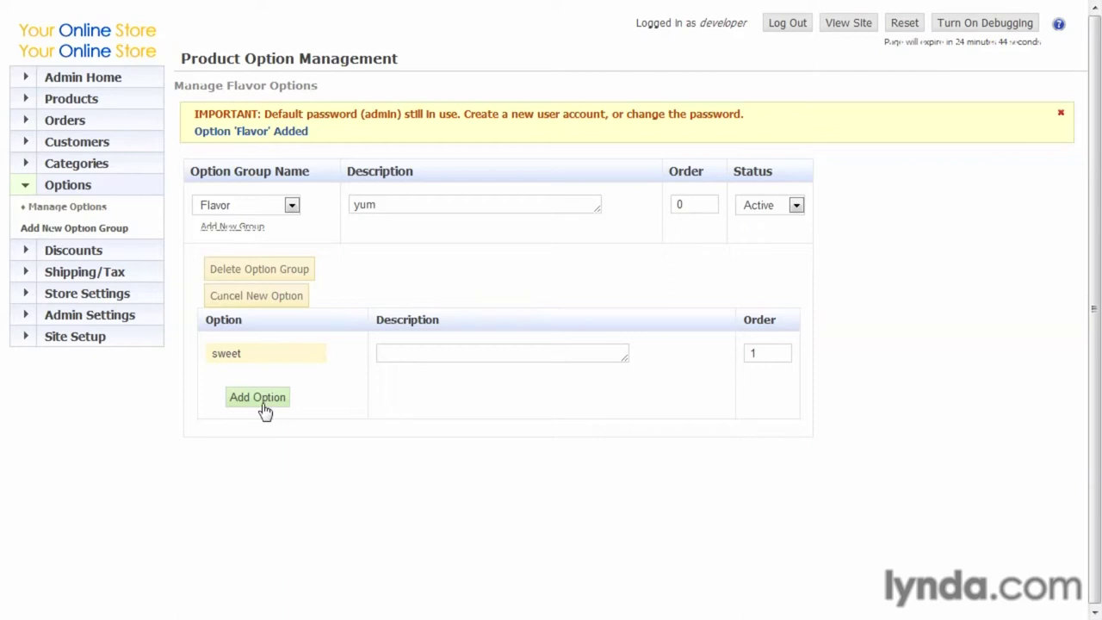
click(265, 405)
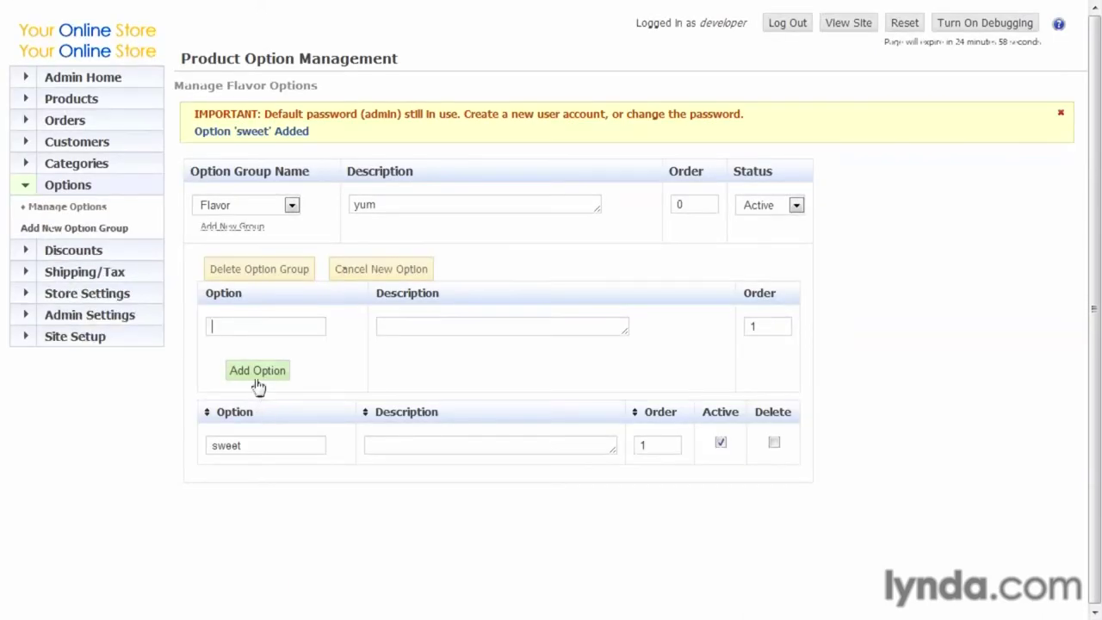
click(243, 329)
text(bitt)
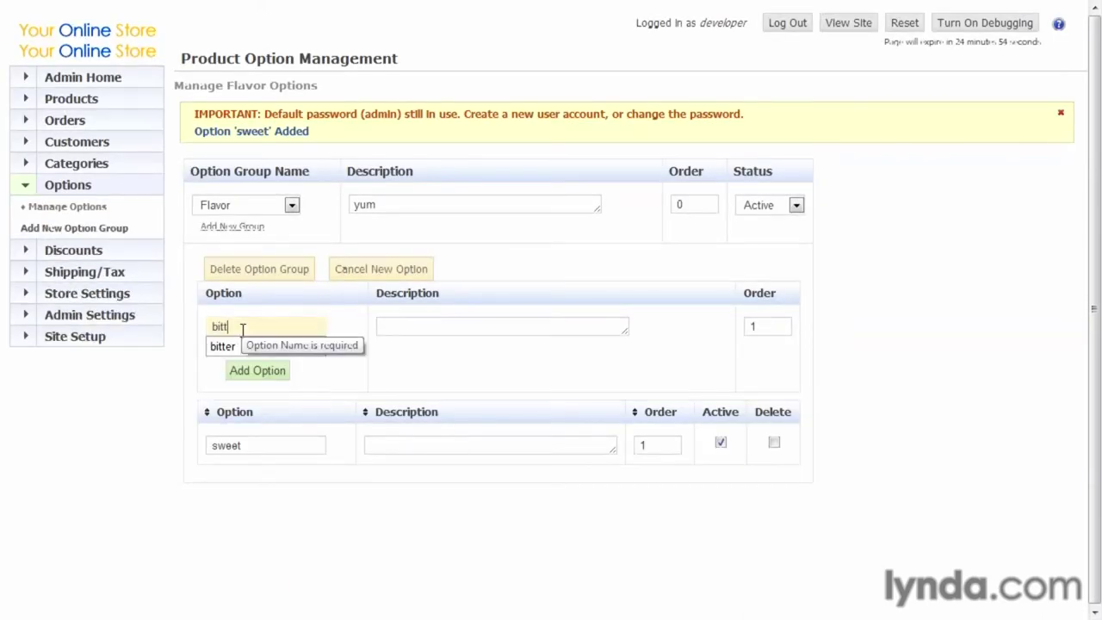
text(er)
click(275, 371)
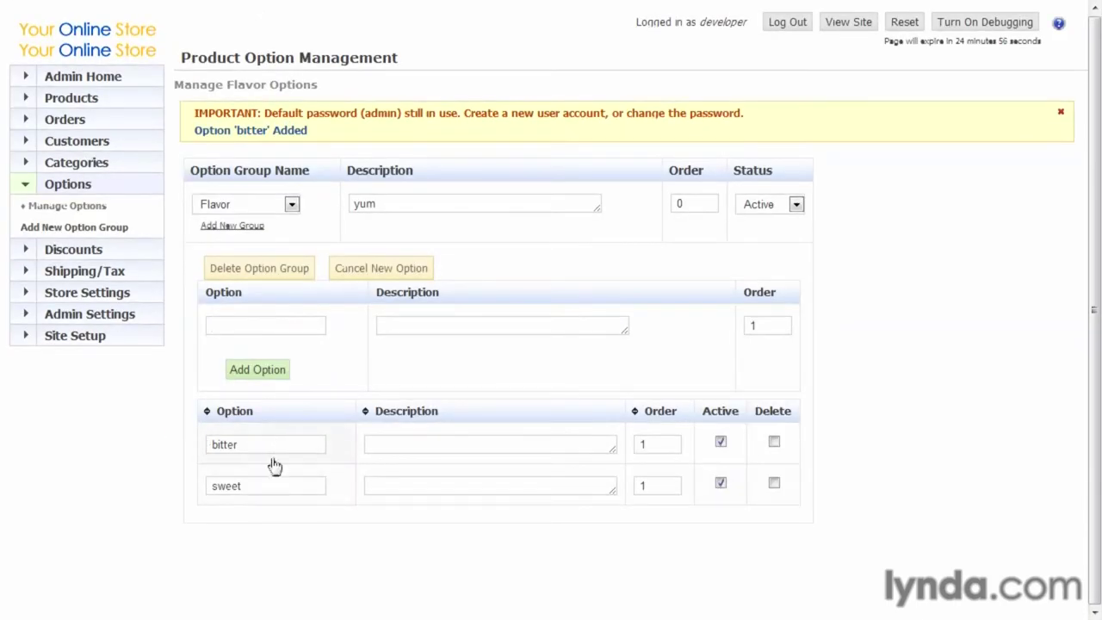
click(99, 105)
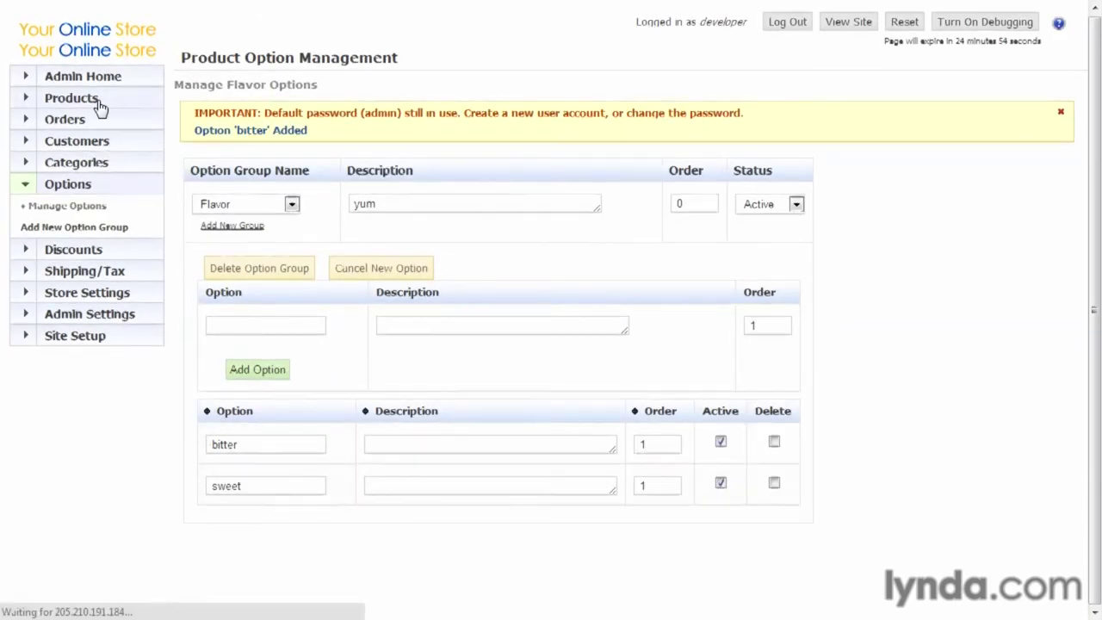
- Review Desktop Basic 5000's product options, then list the active option groups
click(216, 266)
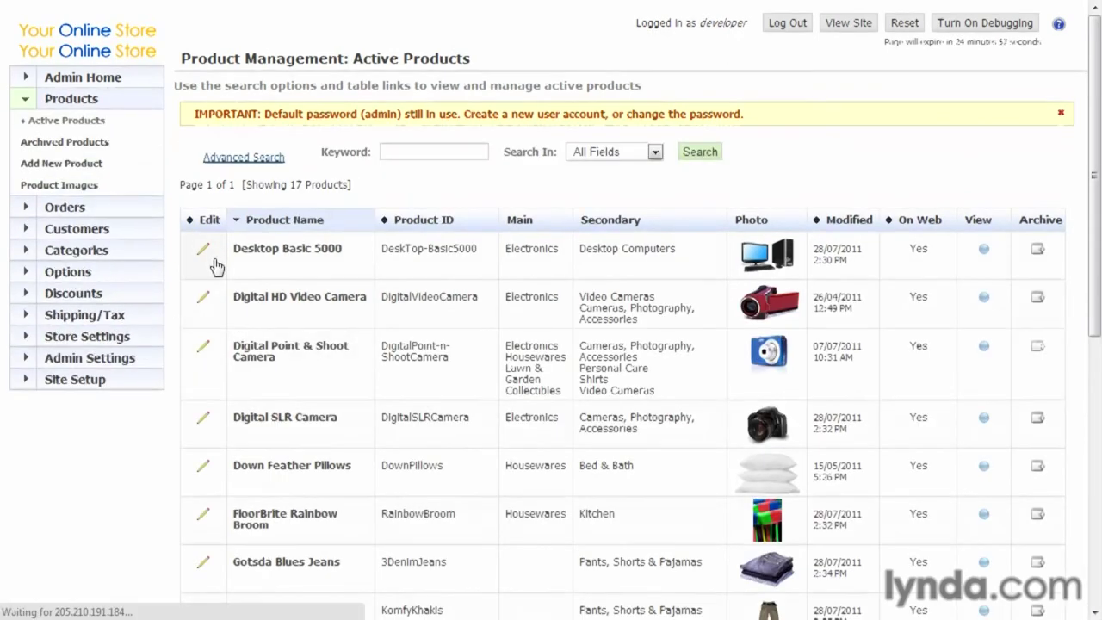
scroll(315, 290, down, 6)
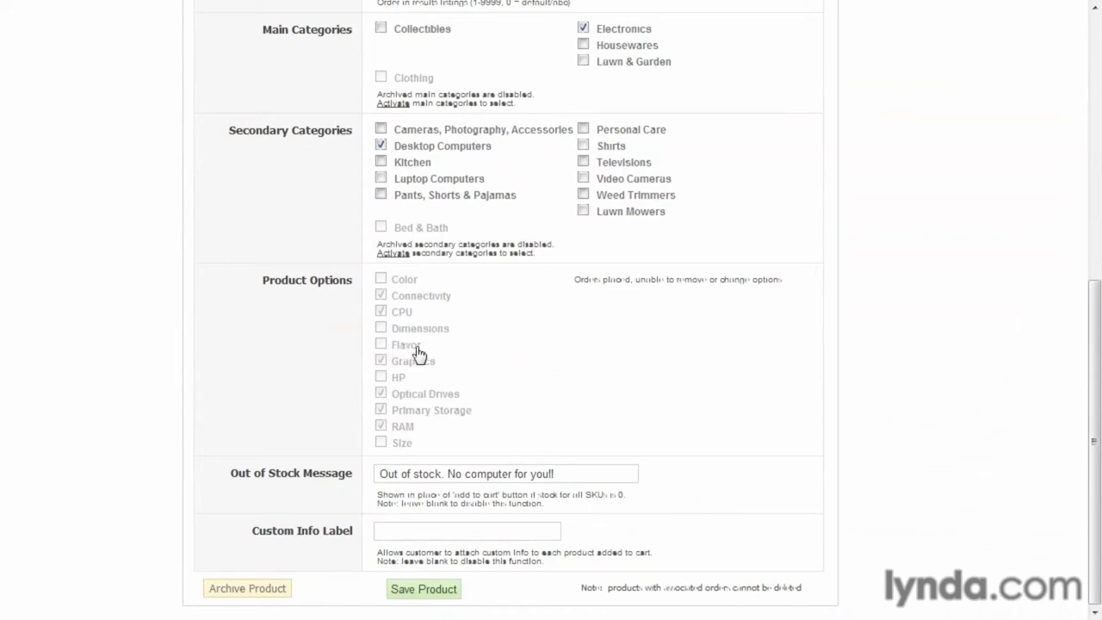
scroll(419, 353, up, 6)
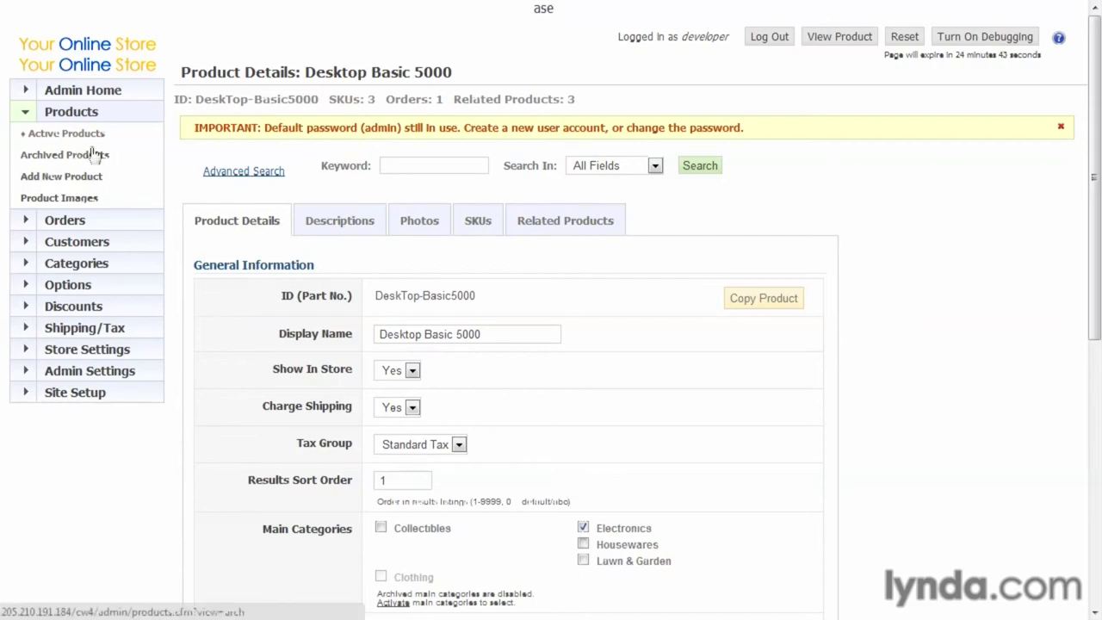
click(75, 119)
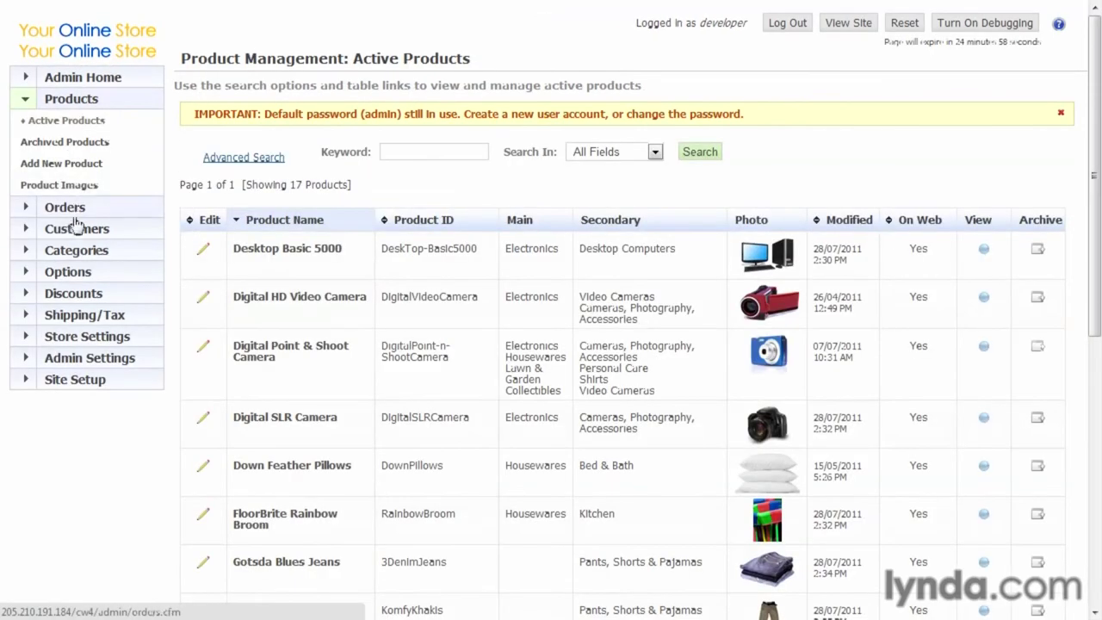
click(80, 271)
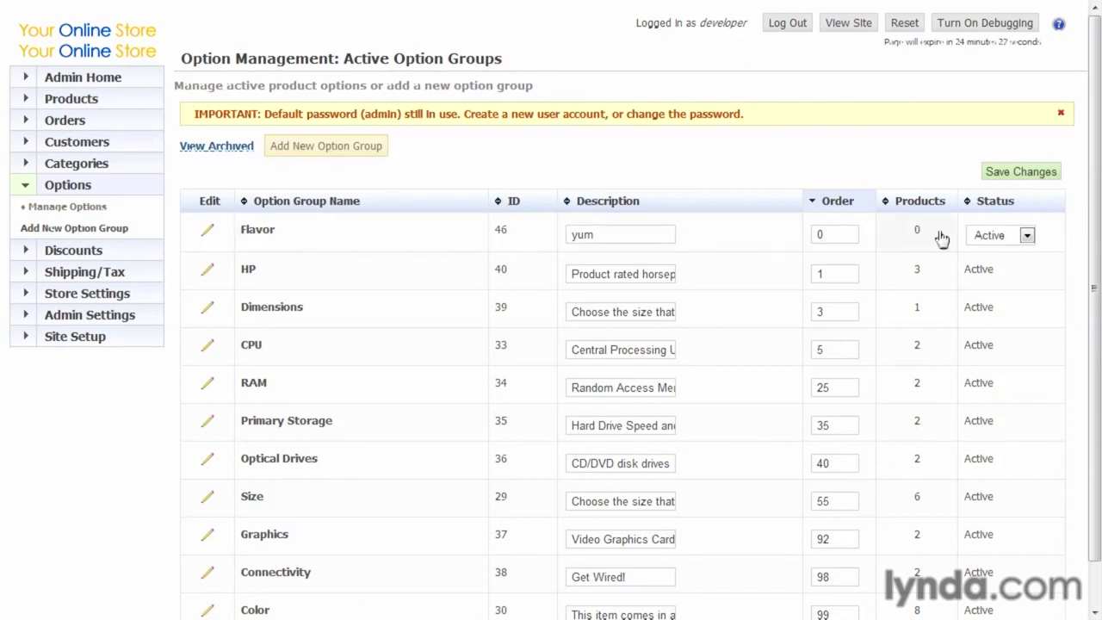
- Set the Flavor option group's status to Archived and save
click(1027, 236)
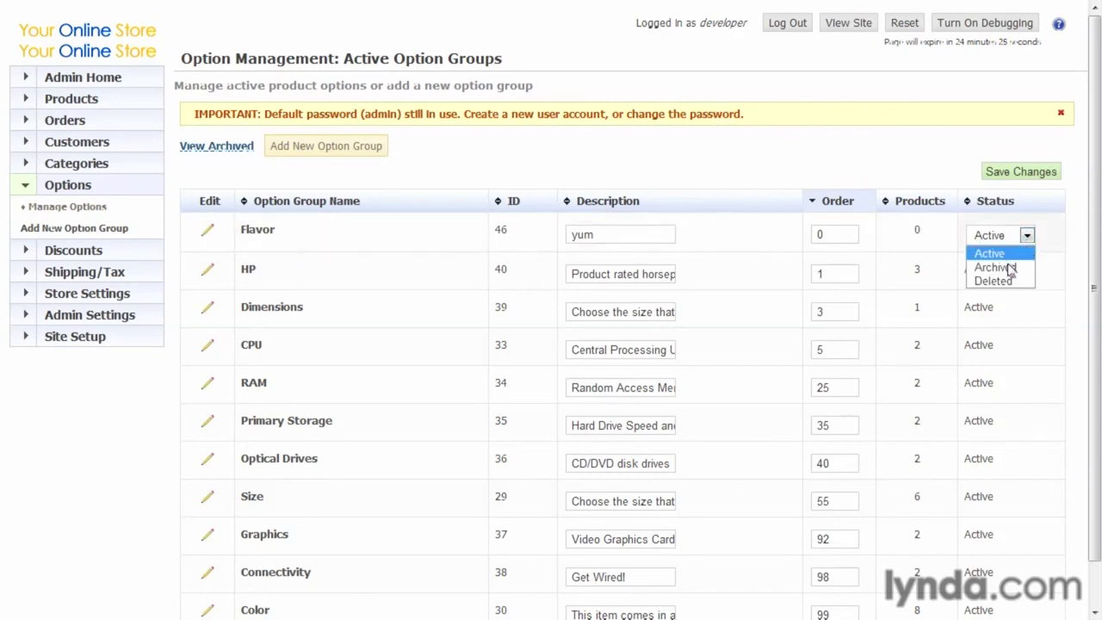
click(1011, 267)
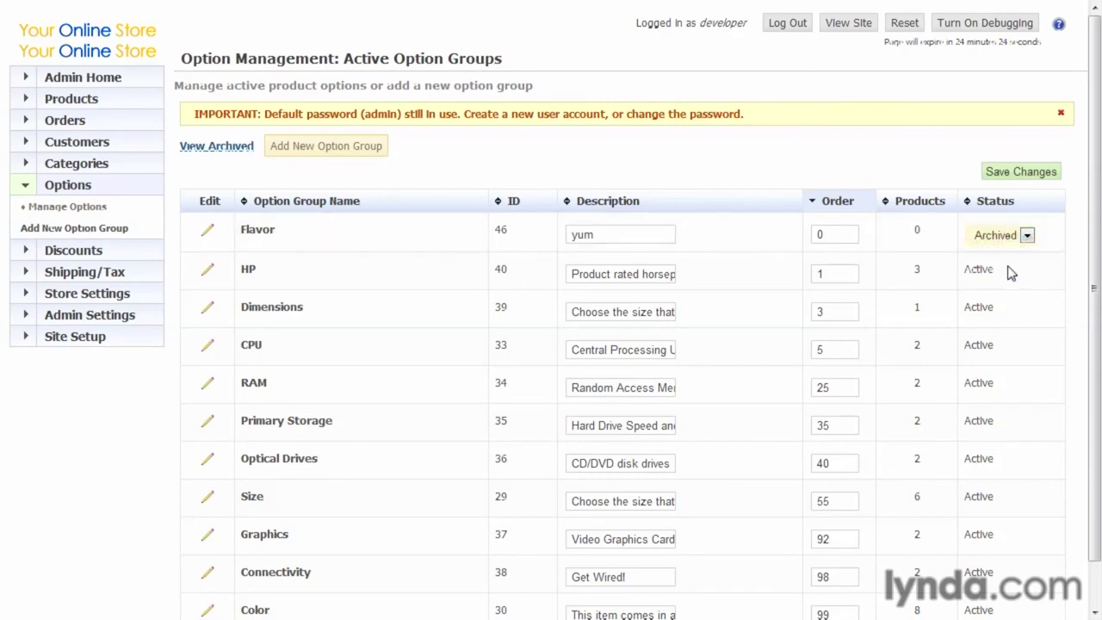
click(1022, 172)
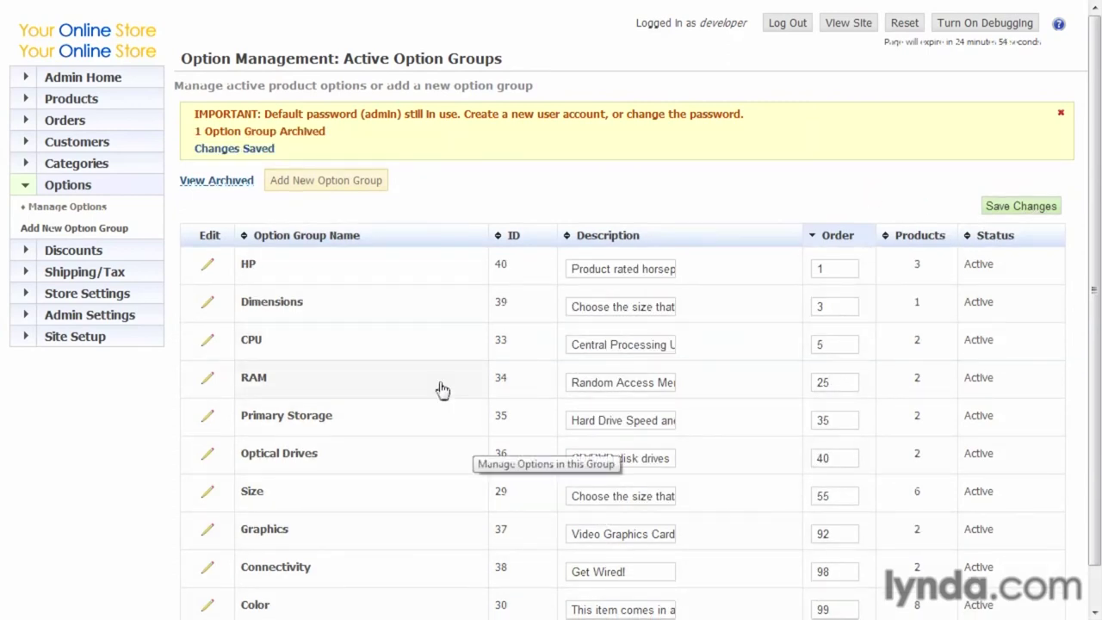
- From the archived groups, set Flavor back to Active, save, and dismiss the notice
click(229, 181)
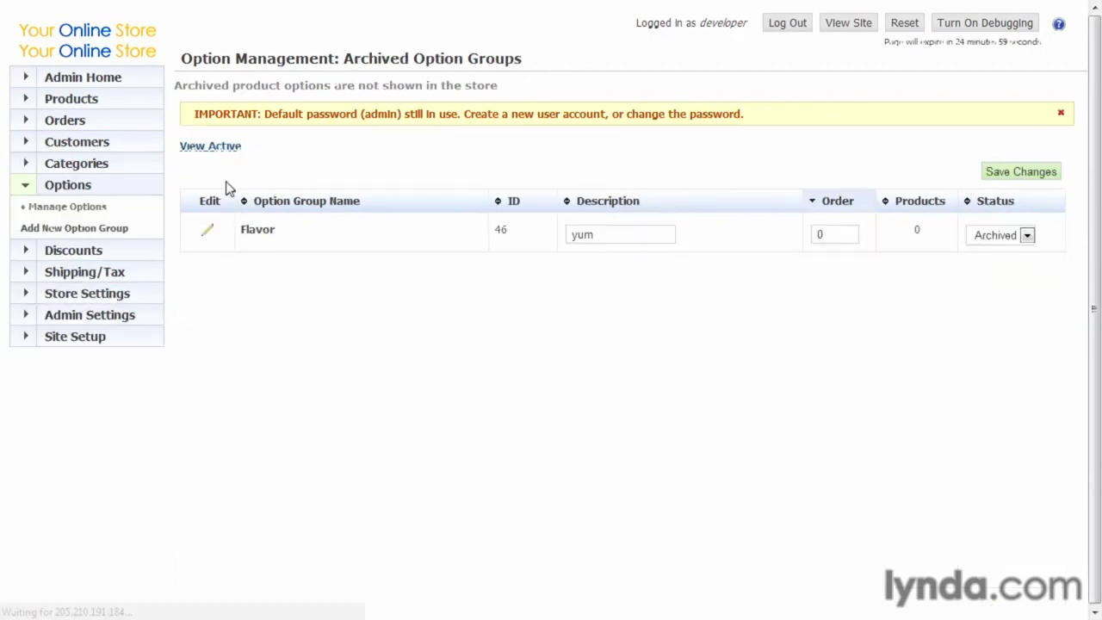
click(1027, 234)
click(1006, 255)
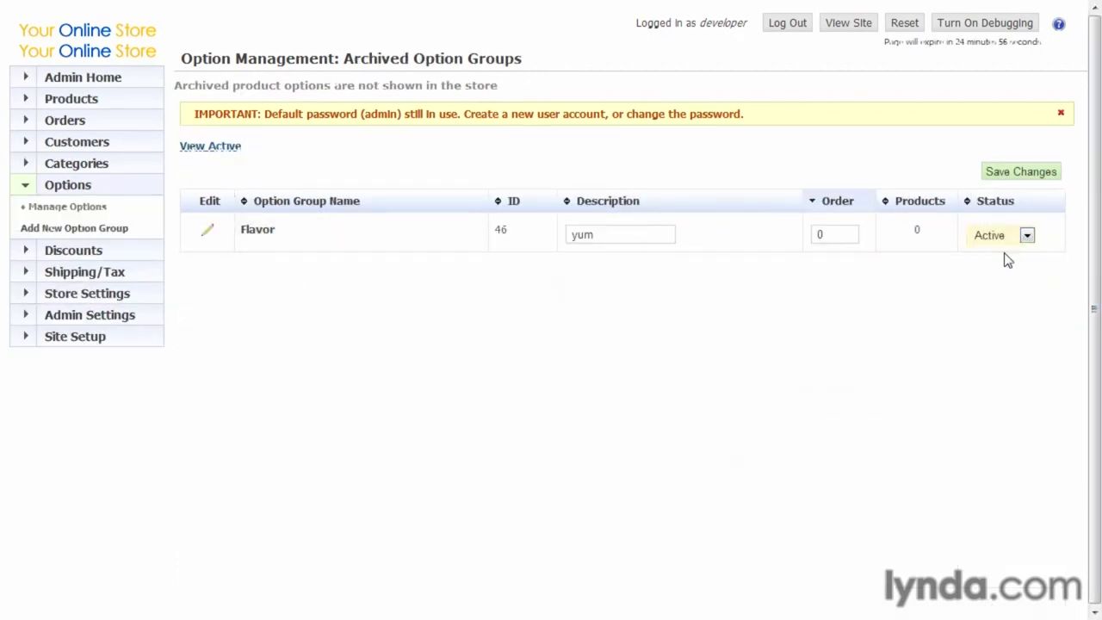
click(1020, 173)
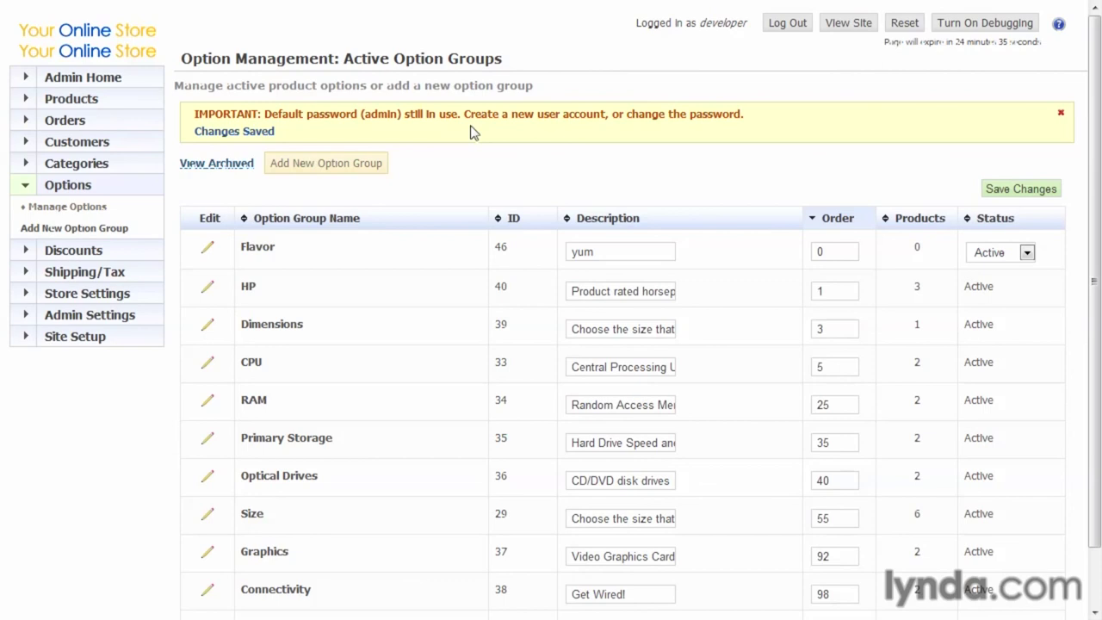
click(1062, 116)
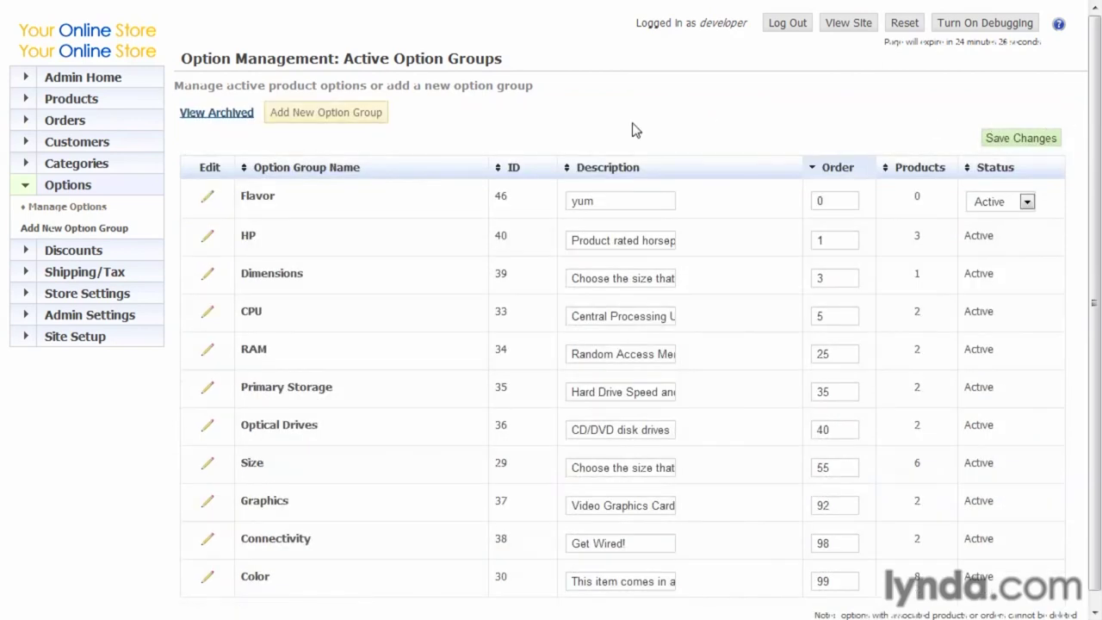